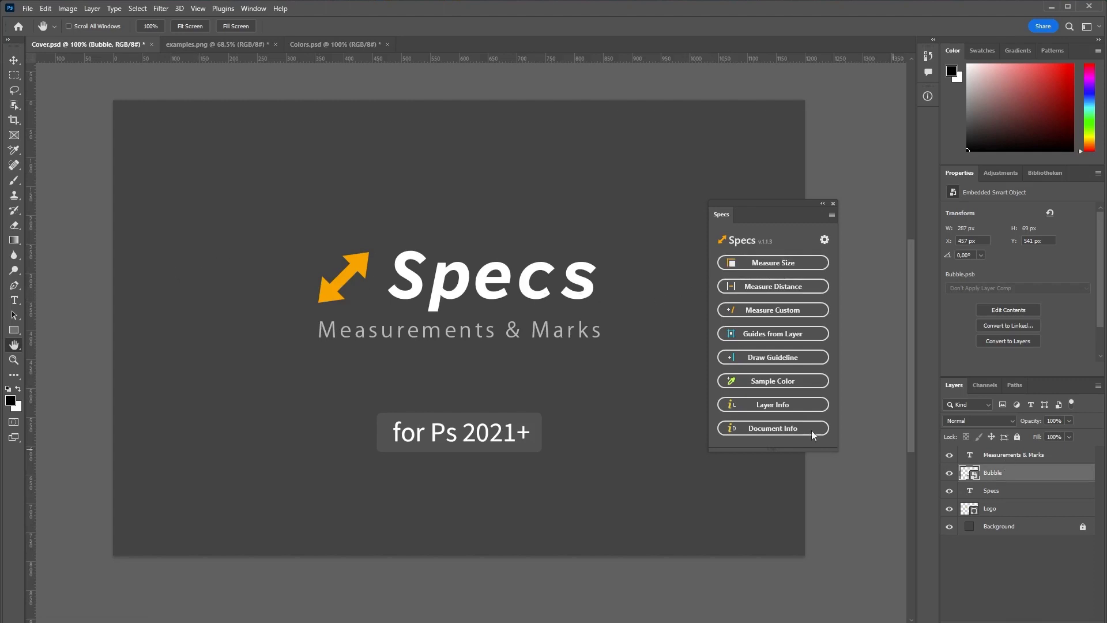
Measure the Bubble layer's size, marking it 287 px wide and 69 px high
{"action": "left_click", "coordinate": [760, 265]}
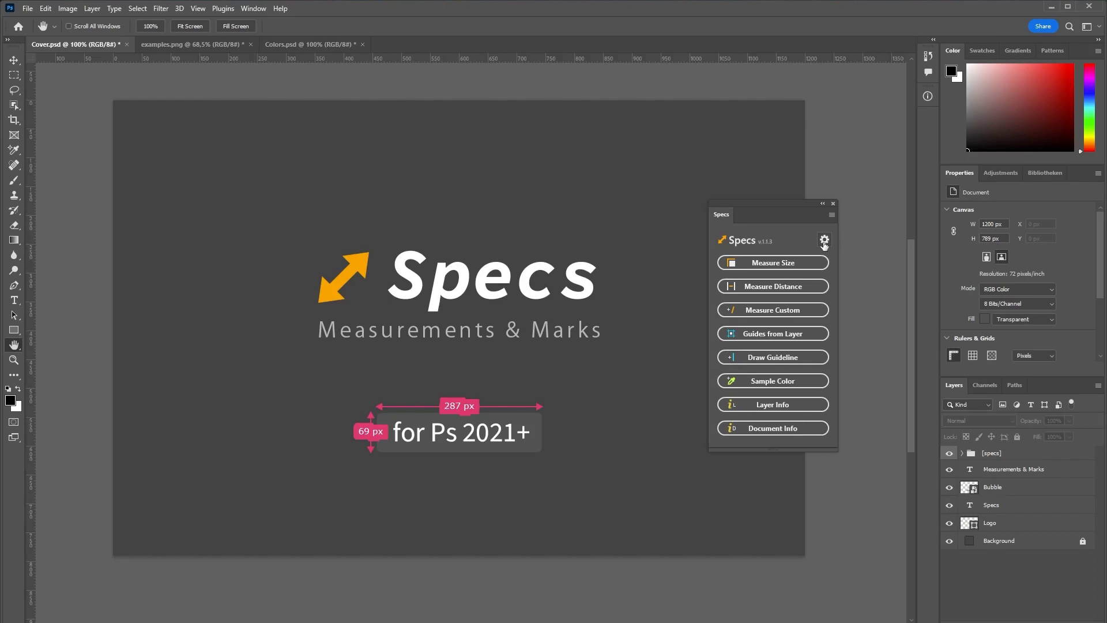
Set label font size 20 and unit to inches, and apply Render Better TextBG
{"action": "left_click", "coordinate": [825, 242]}
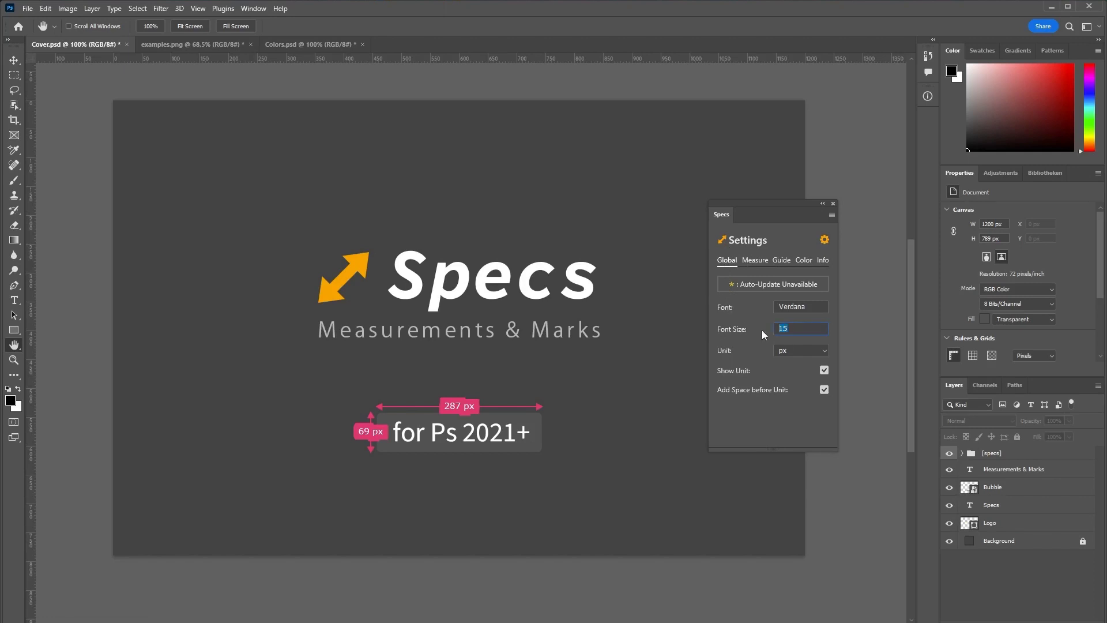
{"action": "key", "text": "Return"}
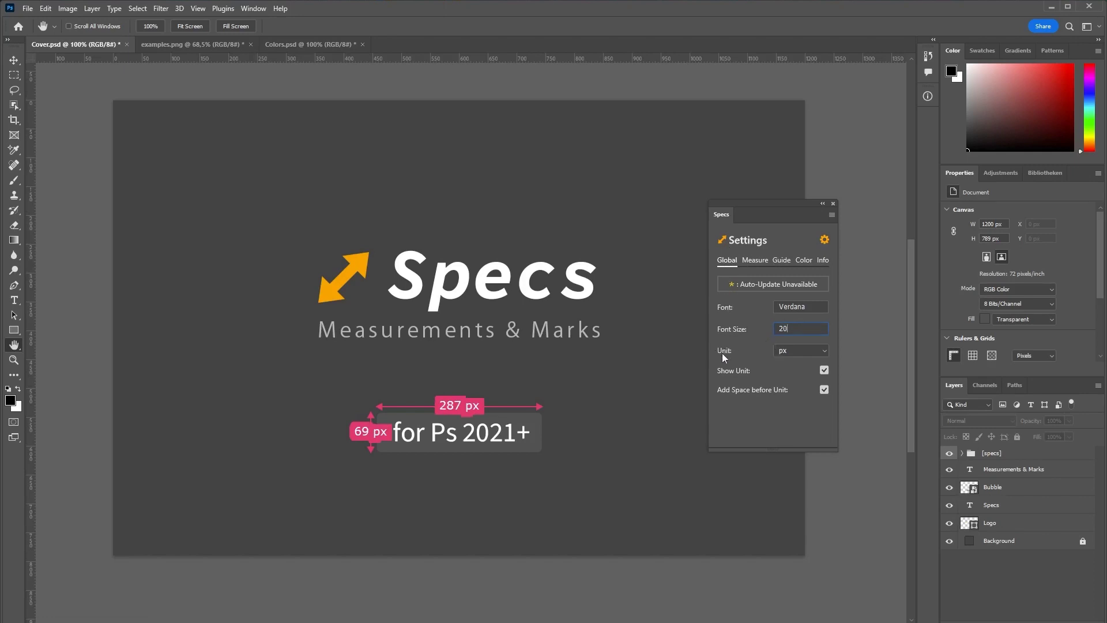
{"action": "left_click", "coordinate": [798, 353]}
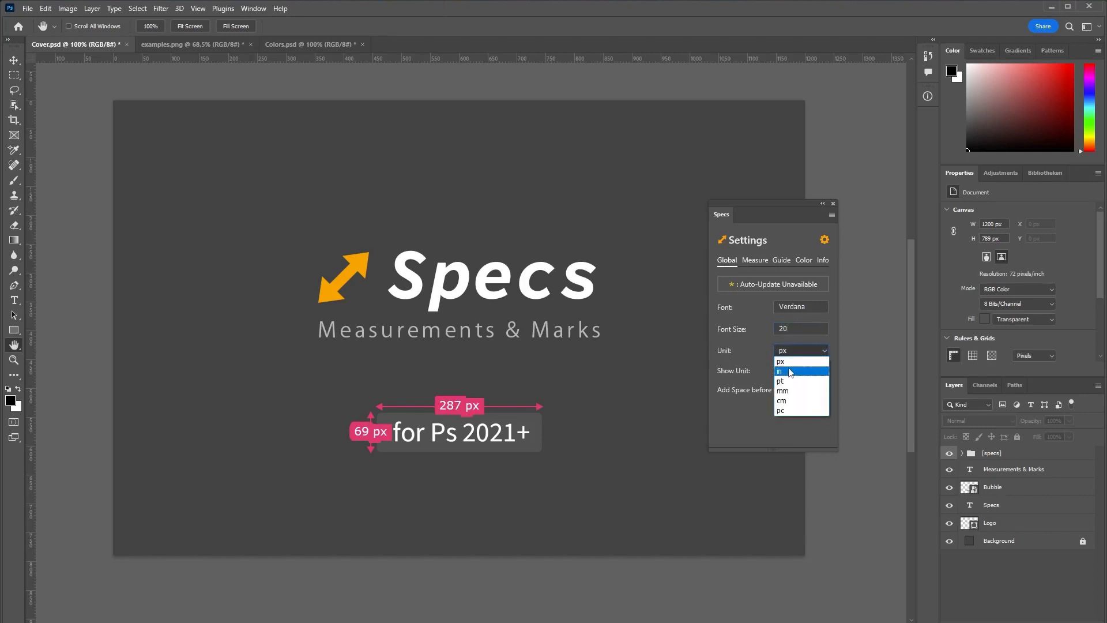
{"action": "left_click", "coordinate": [787, 368]}
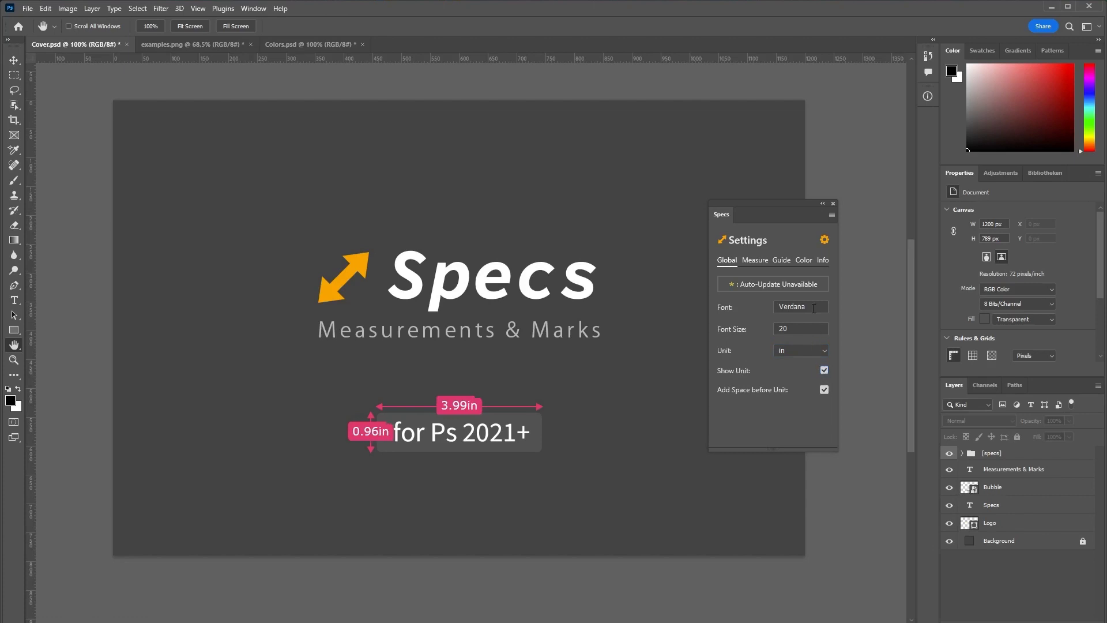
{"action": "left_click", "coordinate": [823, 240]}
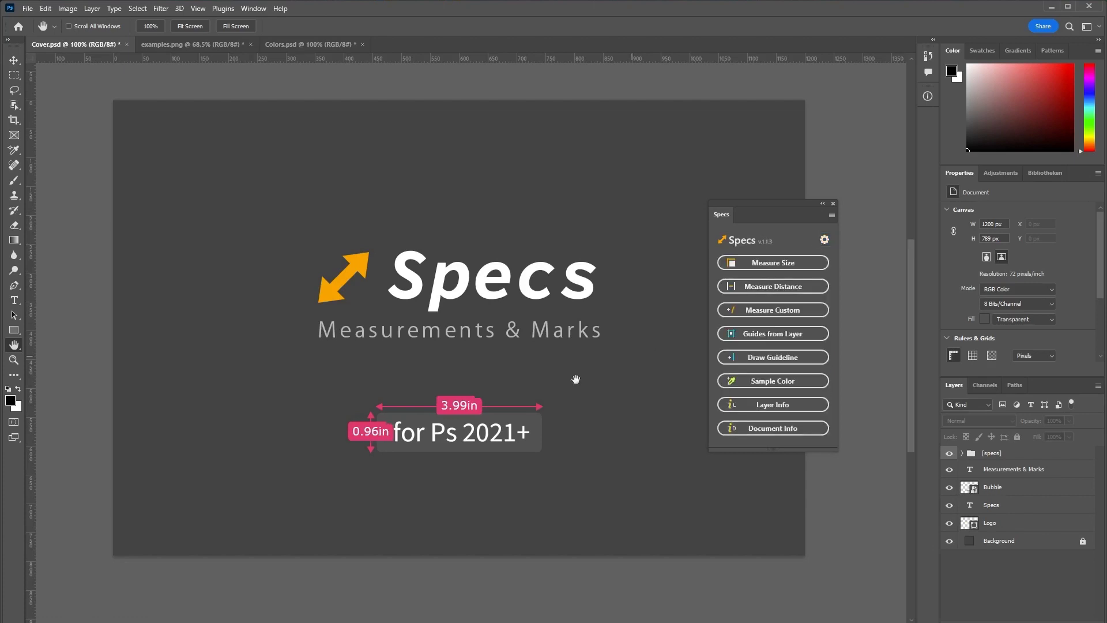
{"action": "left_click", "coordinate": [832, 218]}
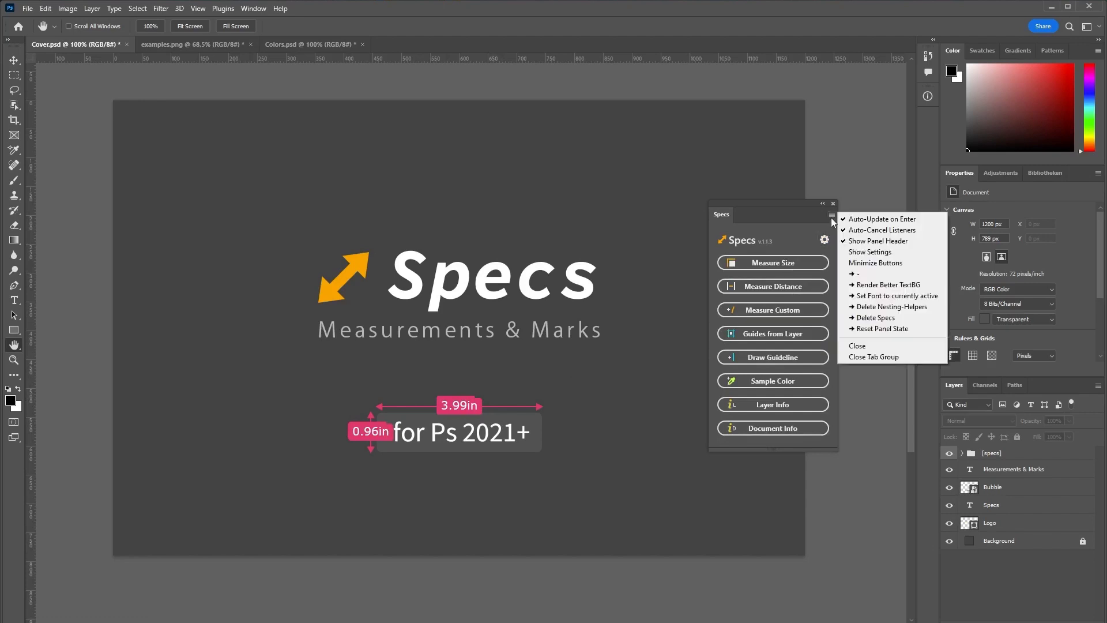
{"action": "left_click", "coordinate": [881, 286]}
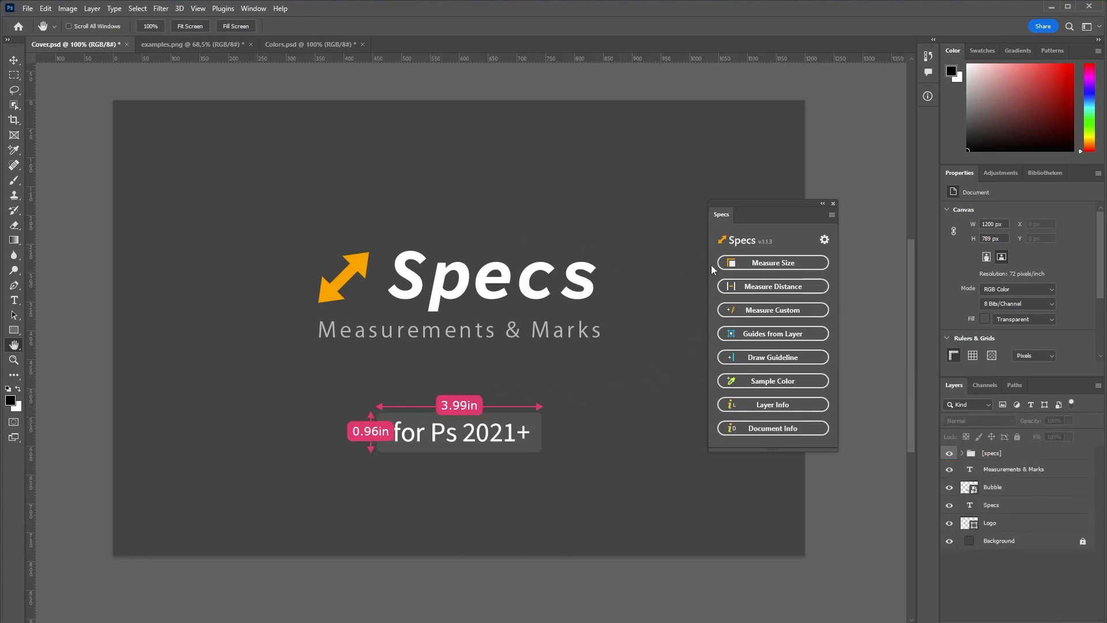
Review the Measure style settings (#ea3c71, stroke 2, arrow limiters) and briefly view examples.png
{"action": "left_click", "coordinate": [823, 240]}
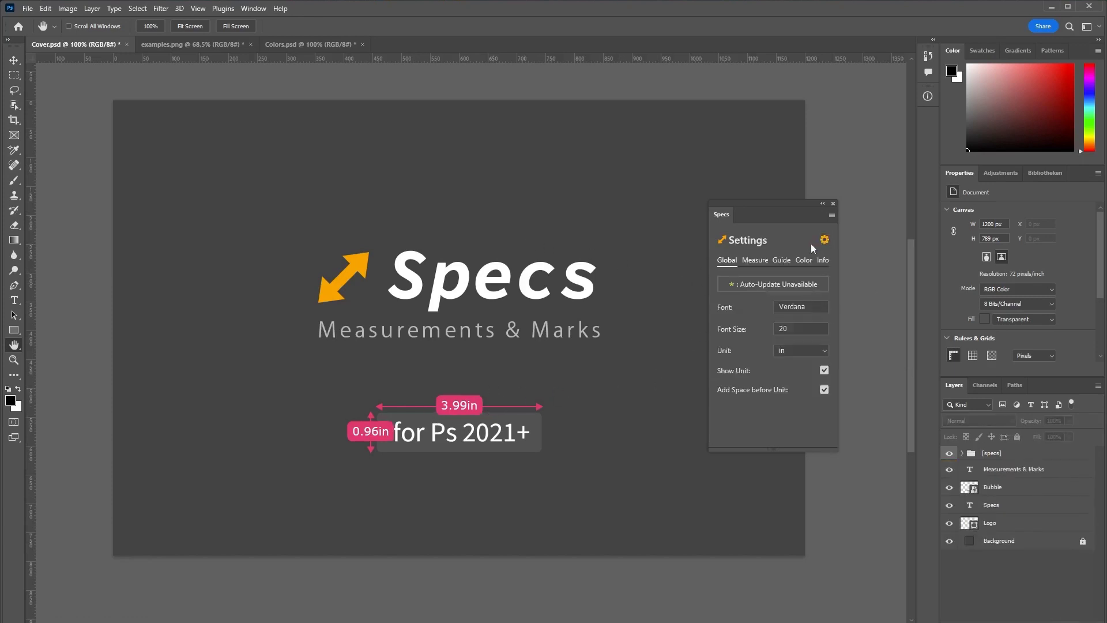
{"action": "left_click", "coordinate": [760, 262]}
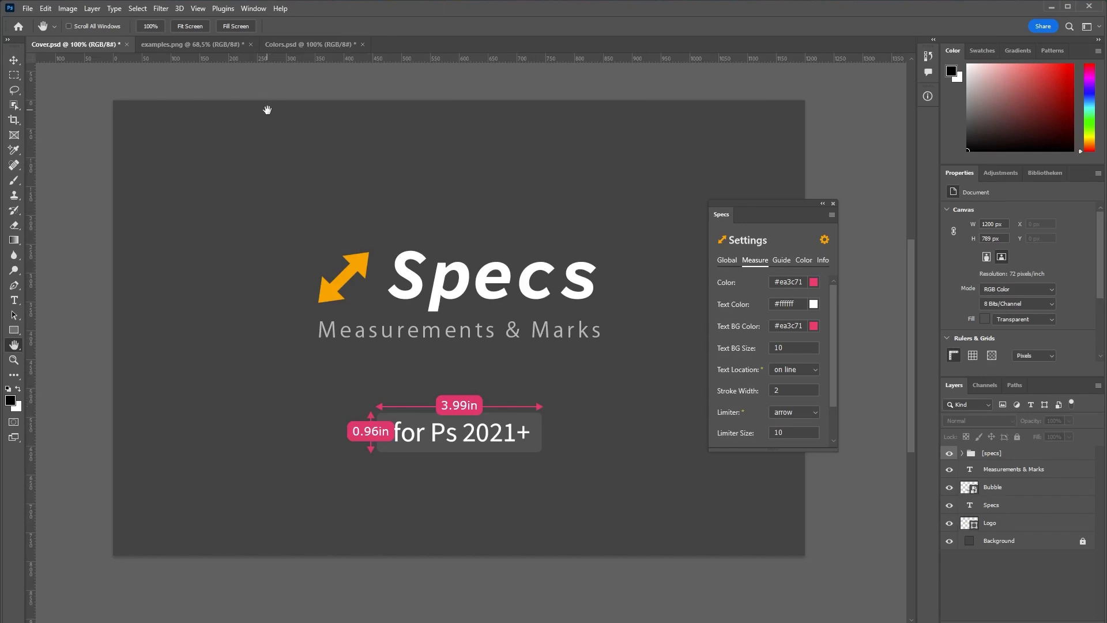
{"action": "left_click", "coordinate": [169, 45]}
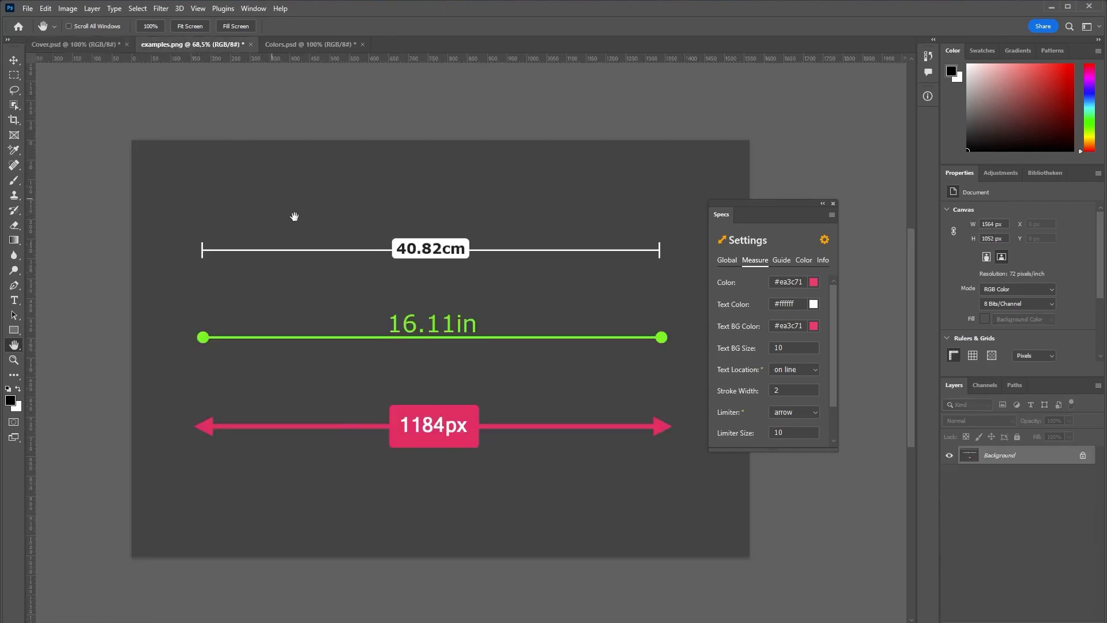
{"action": "left_click_drag", "start_coordinate": [363, 225], "coordinate": [360, 226]}
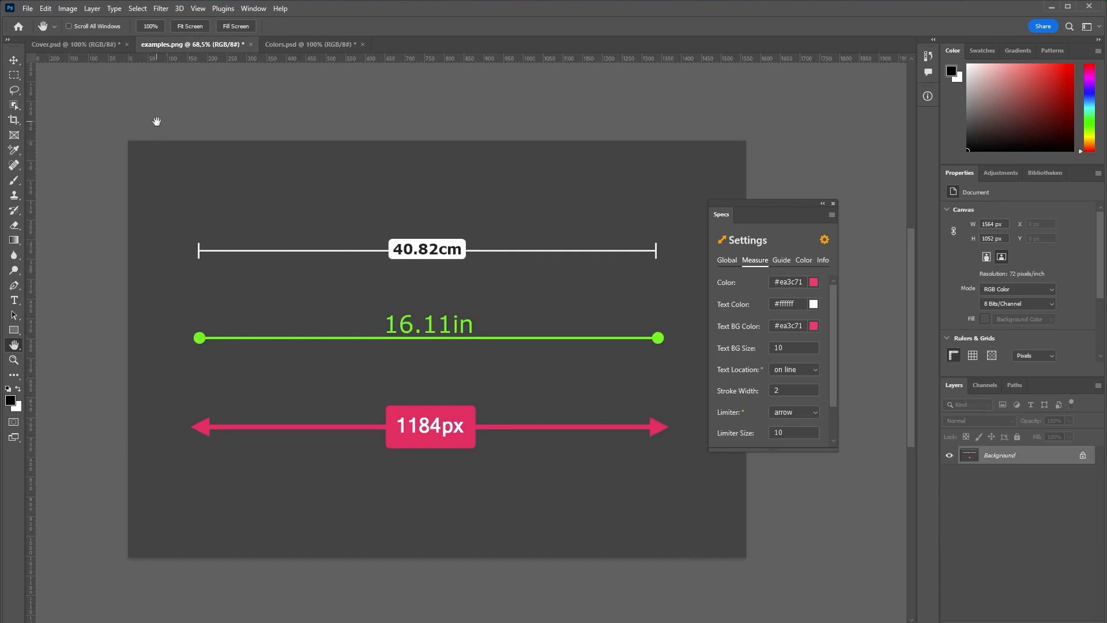
{"action": "left_click", "coordinate": [76, 44]}
Delete the [specs] size marks and measure bubble-to-subtitle distances: 1.81 in above, 1.39 in sides
{"action": "left_click", "coordinate": [1000, 451]}
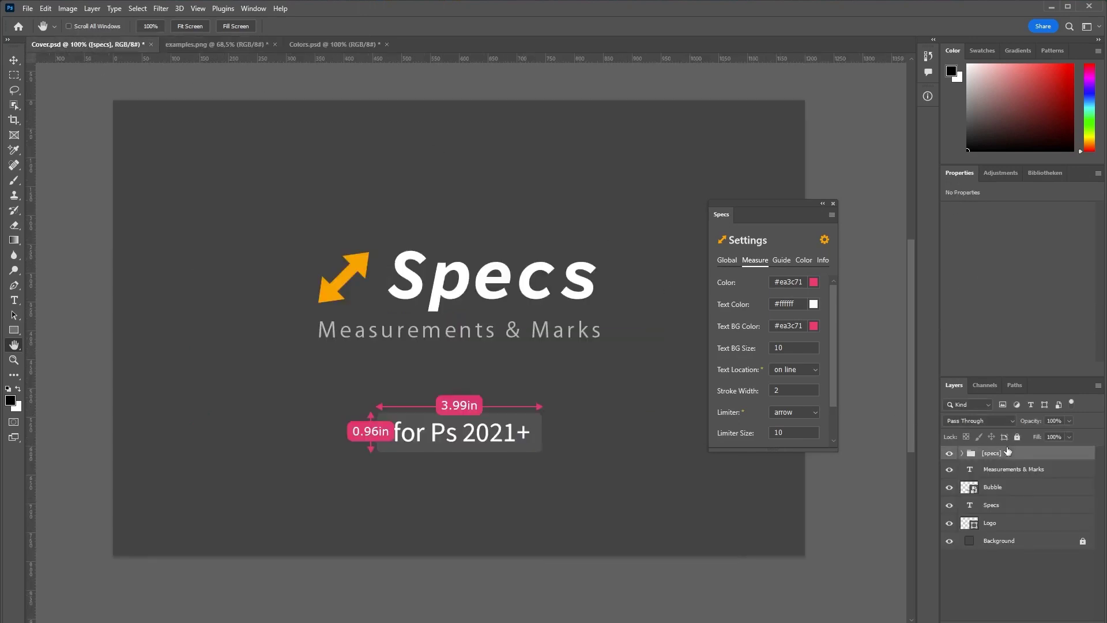
{"action": "left_click", "coordinate": [825, 240]}
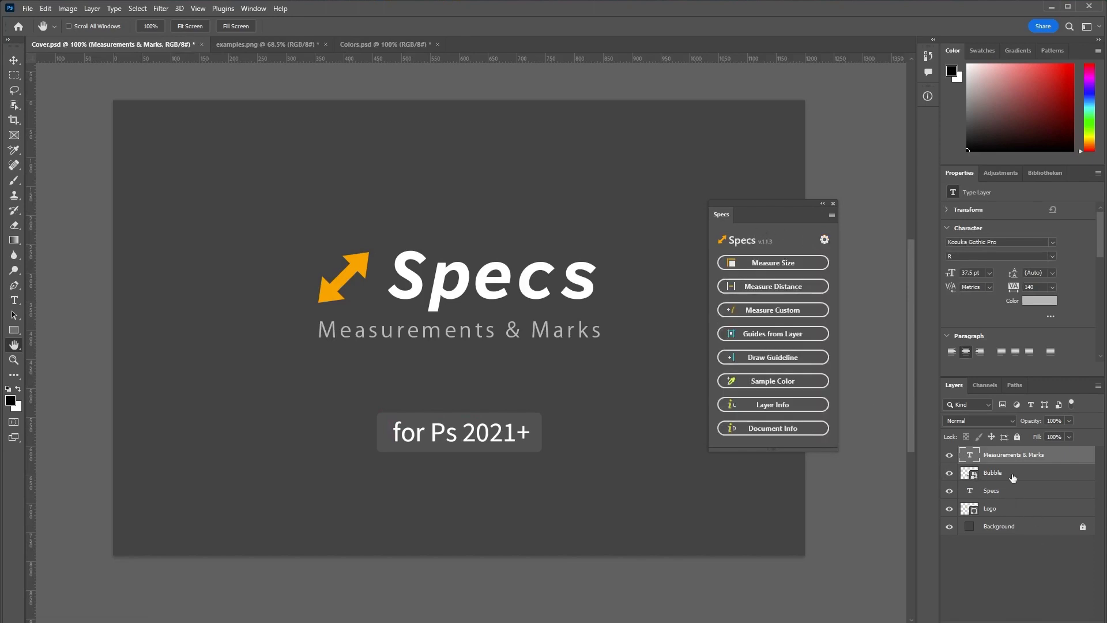
{"action": "left_click", "coordinate": [1013, 476]}
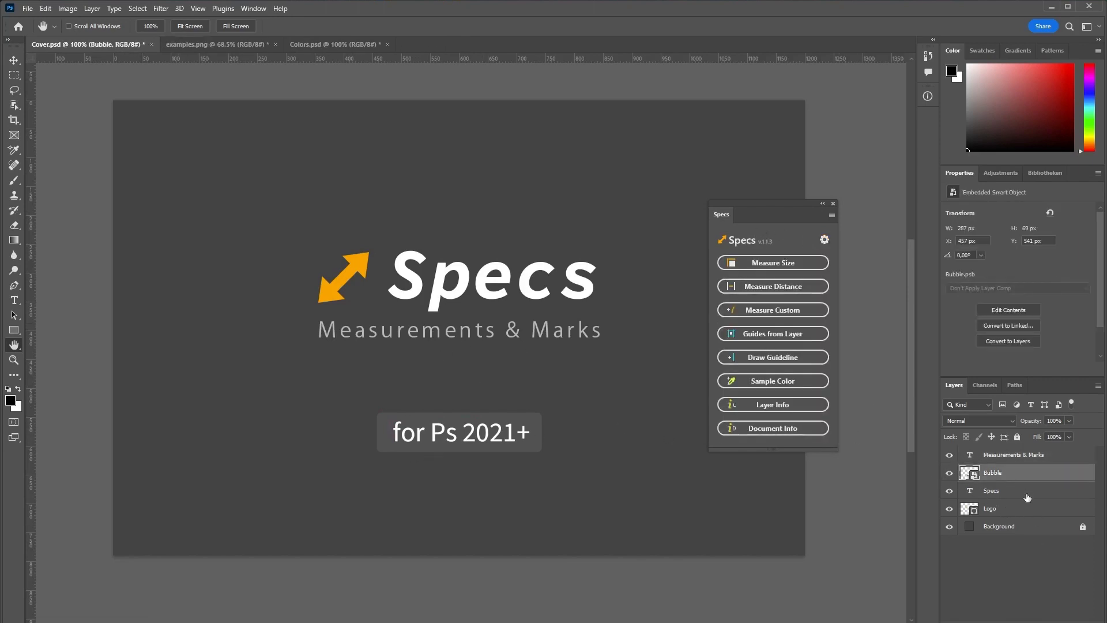
{"action": "left_click", "coordinate": [1014, 455], "text": "shift"}
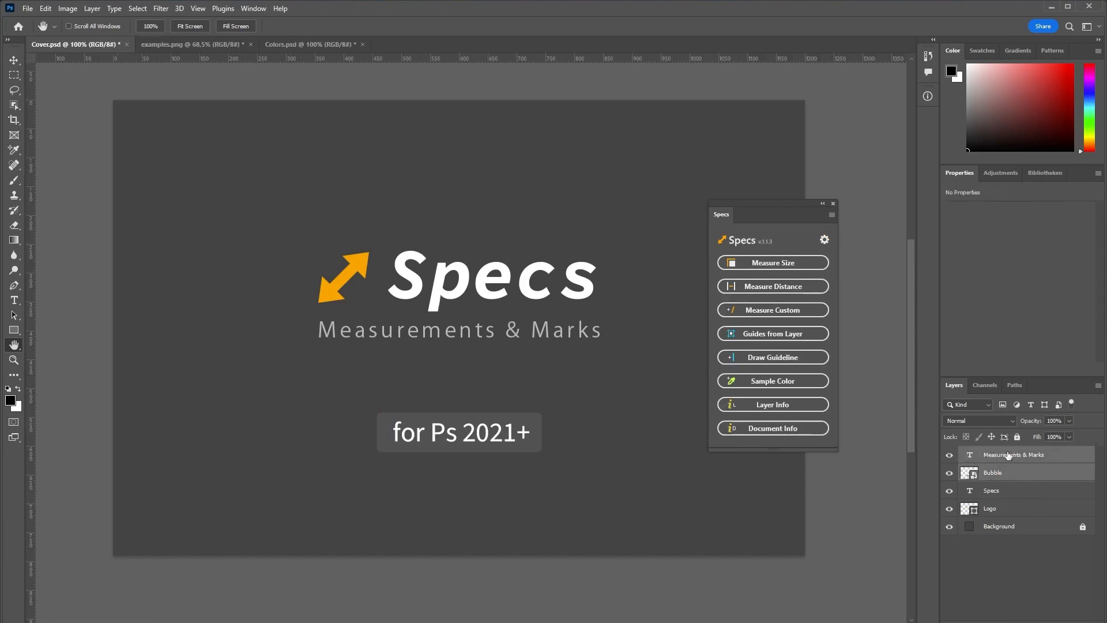
{"action": "left_click", "coordinate": [759, 286]}
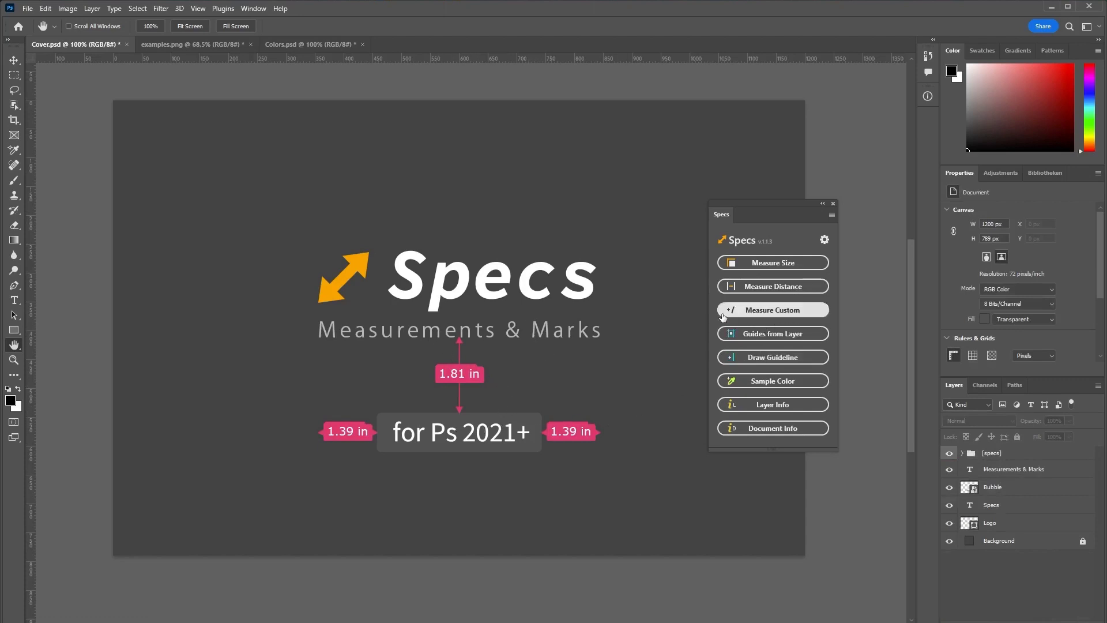
Draw a diagonal 5.12 in custom measurement and drag a horizontal guide near the top
{"action": "left_click", "coordinate": [757, 313]}
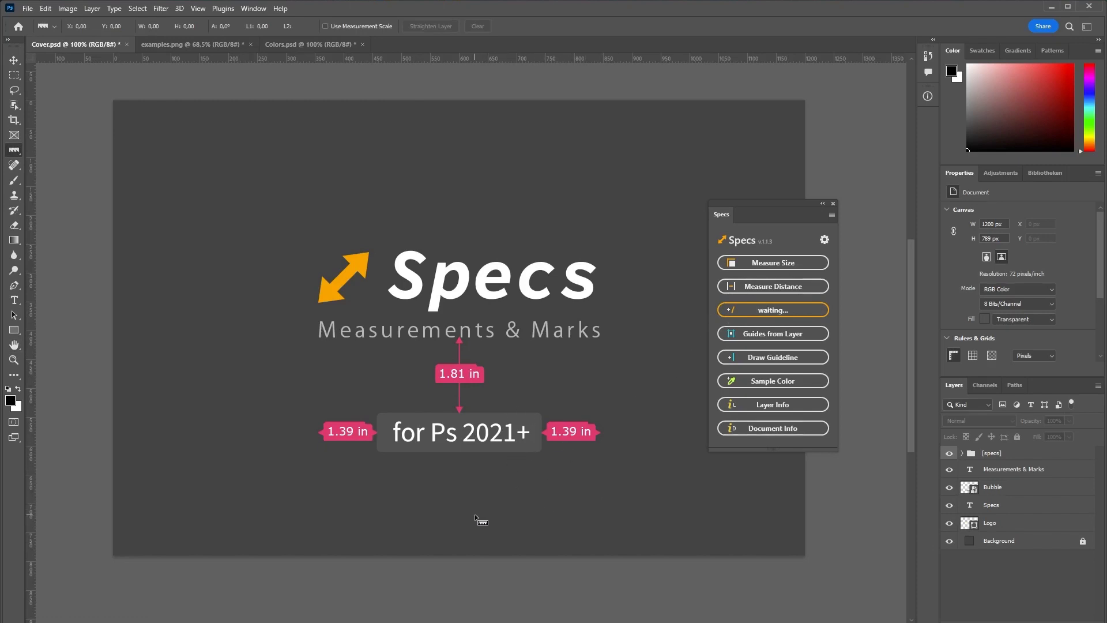
{"action": "left_click_drag", "start_coordinate": [475, 515], "coordinate": [680, 458]}
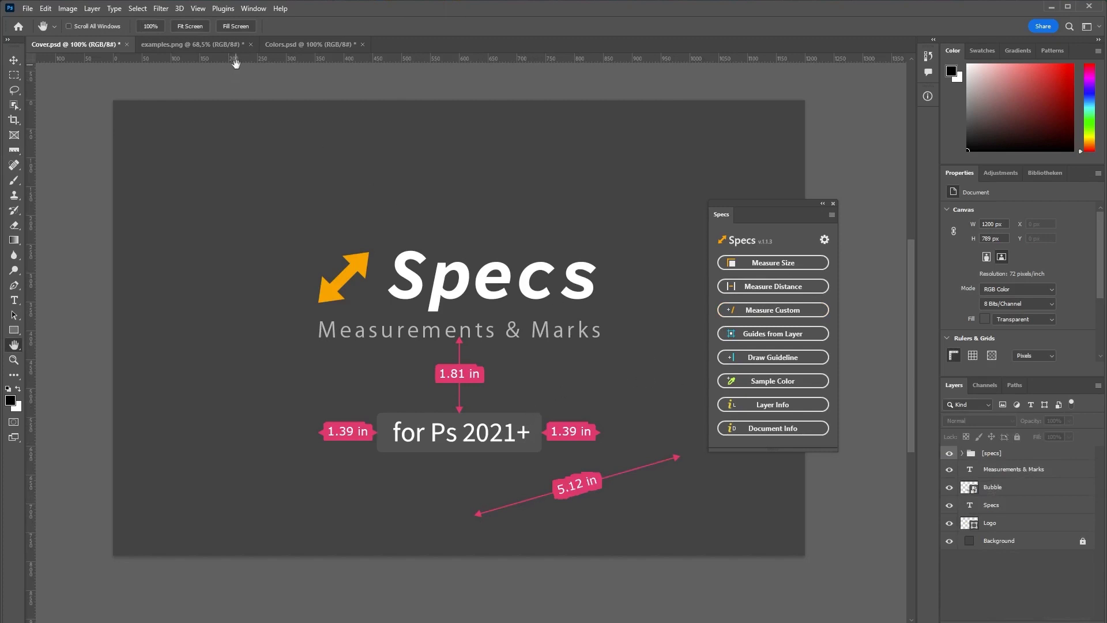
{"action": "left_click_drag", "start_coordinate": [228, 57], "coordinate": [189, 134]}
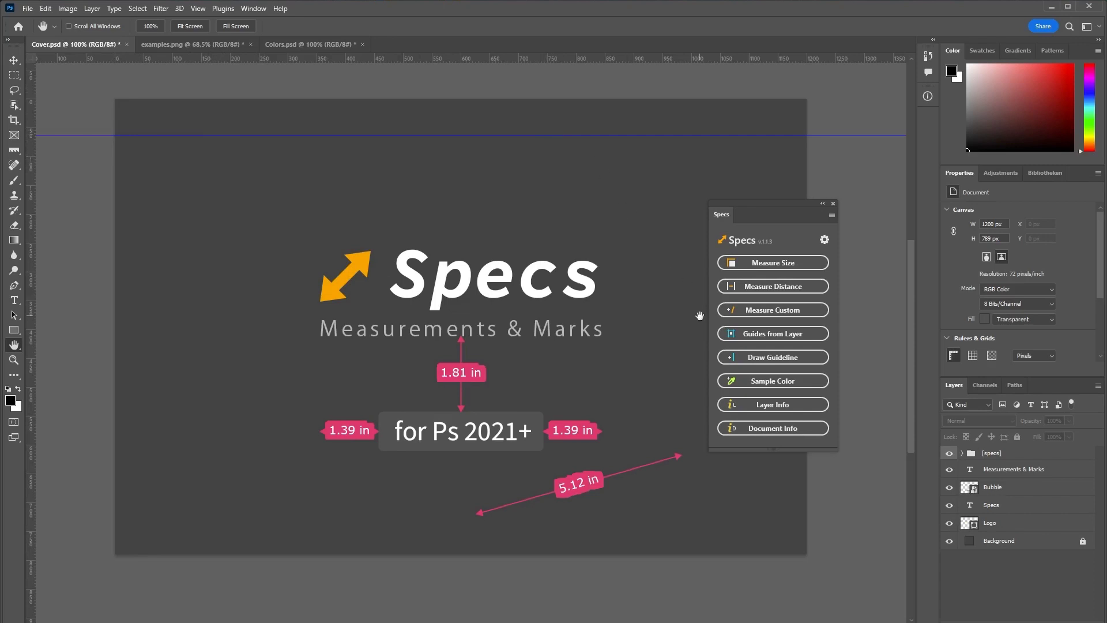
Replace the top guide with a Specs guideline and add Bubble guides at 6.35, 10.33, 7.51, 8.47 in
{"action": "left_click", "coordinate": [14, 60]}
{"action": "left_click_drag", "start_coordinate": [217, 137], "coordinate": [212, 58]}
{"action": "left_click", "coordinate": [773, 357]}
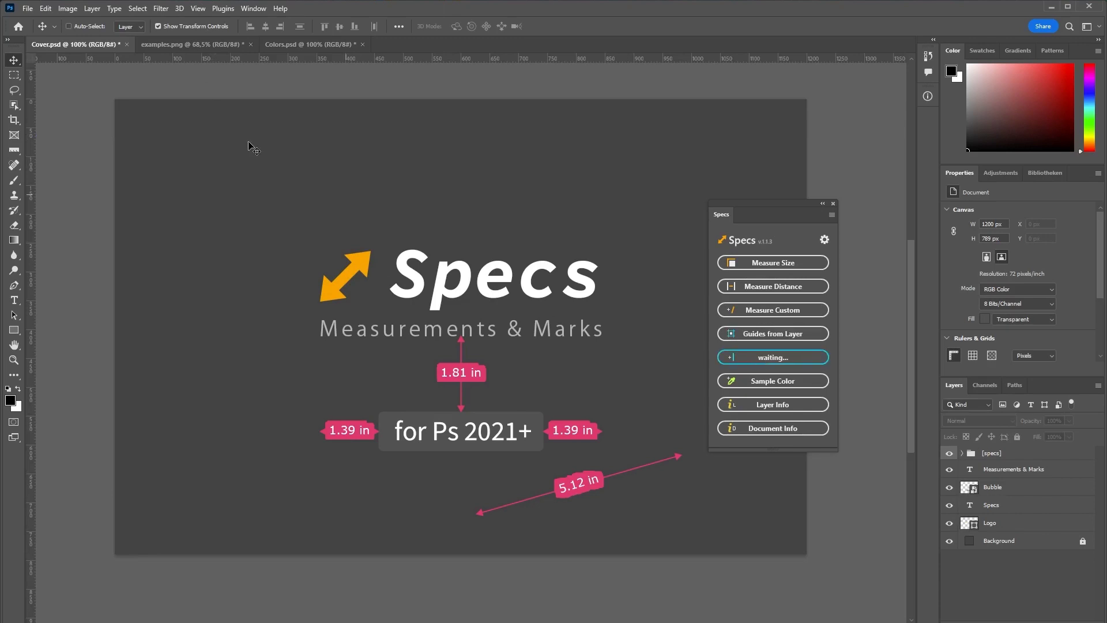
{"action": "left_click_drag", "start_coordinate": [224, 57], "coordinate": [231, 140]}
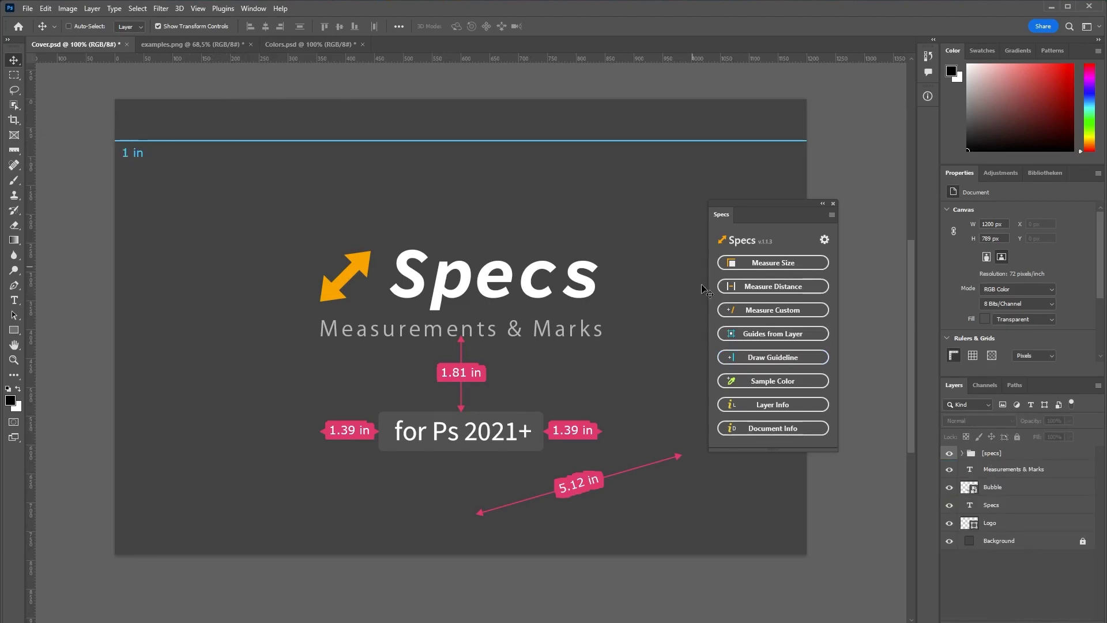
{"action": "left_click", "coordinate": [524, 425], "text": "ctrl"}
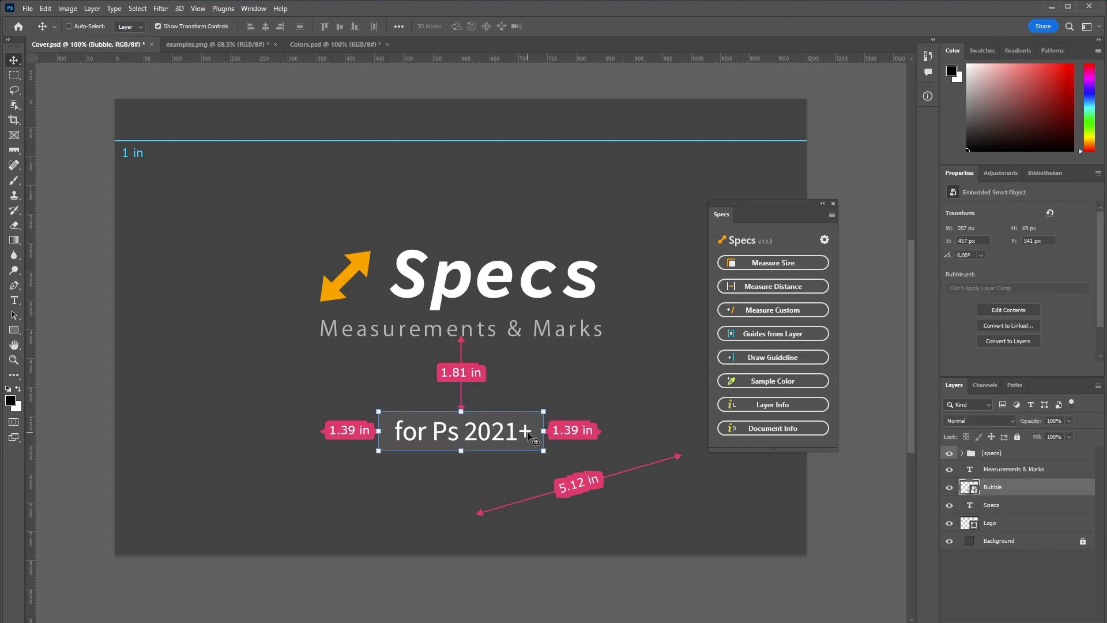
{"action": "left_click", "coordinate": [764, 341]}
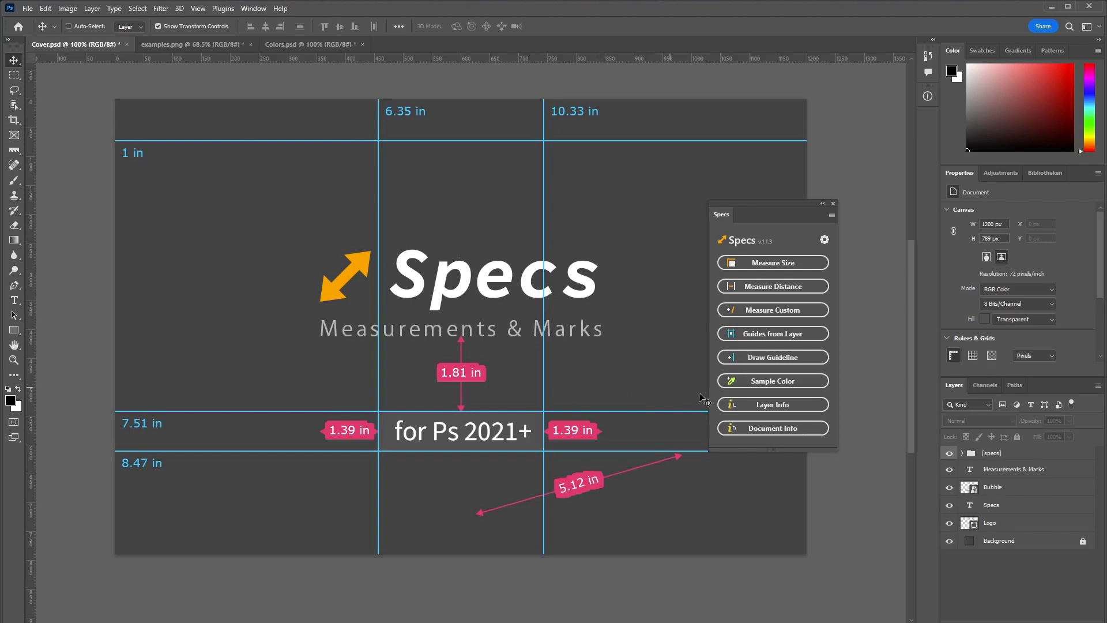
Add info boxes for the document, the Bubble layer and the Measurements & Marks subtitle
{"action": "left_click", "coordinate": [771, 429]}
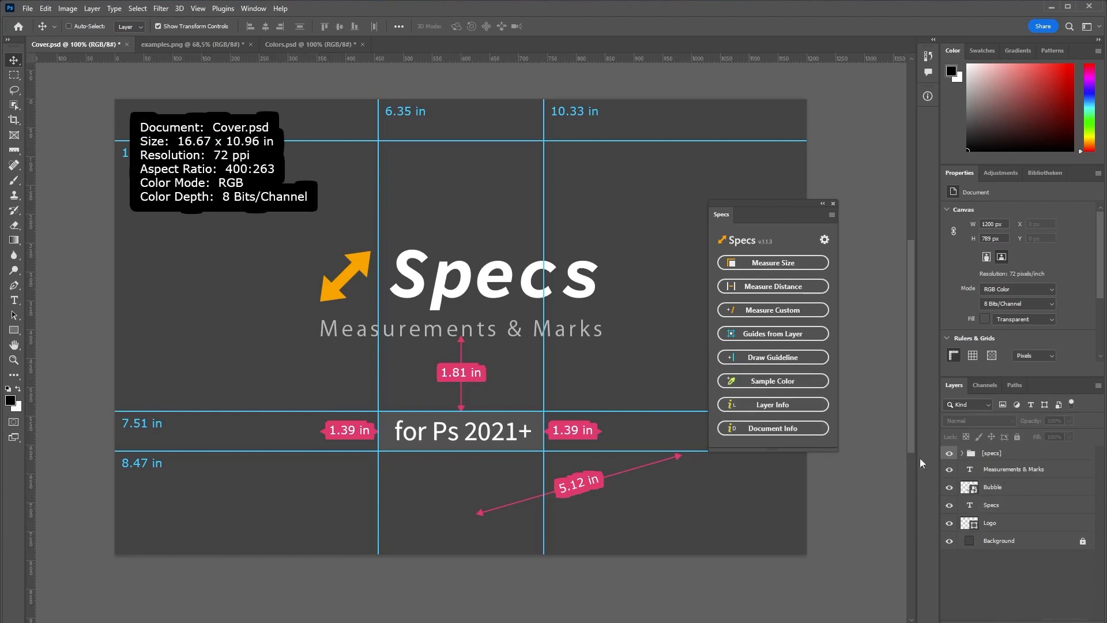
{"action": "left_click", "coordinate": [994, 489]}
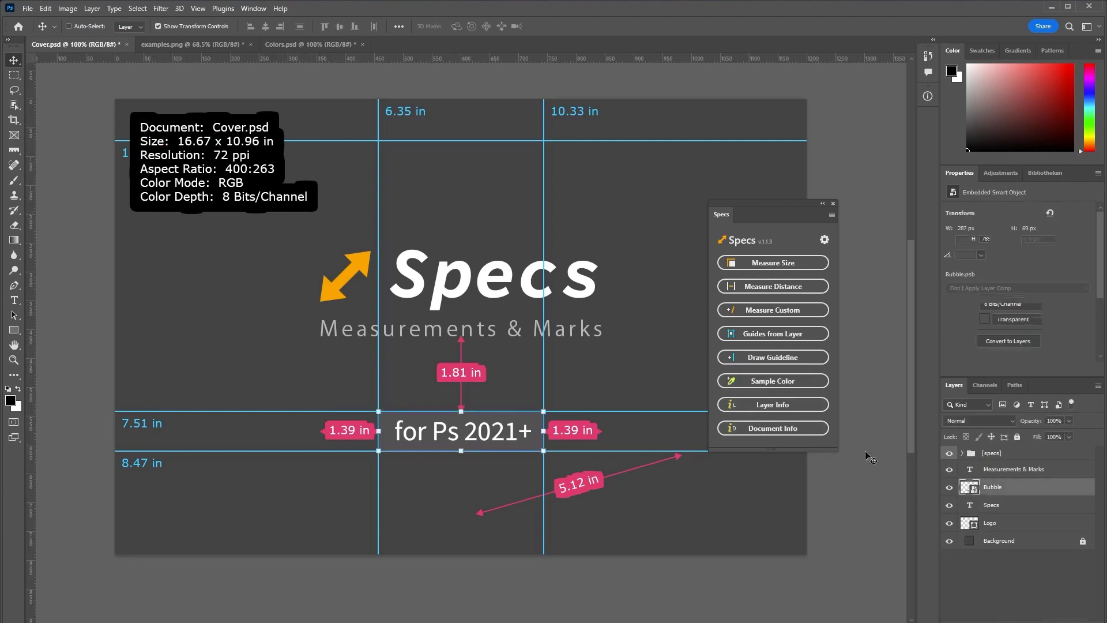
{"action": "left_click", "coordinate": [751, 407]}
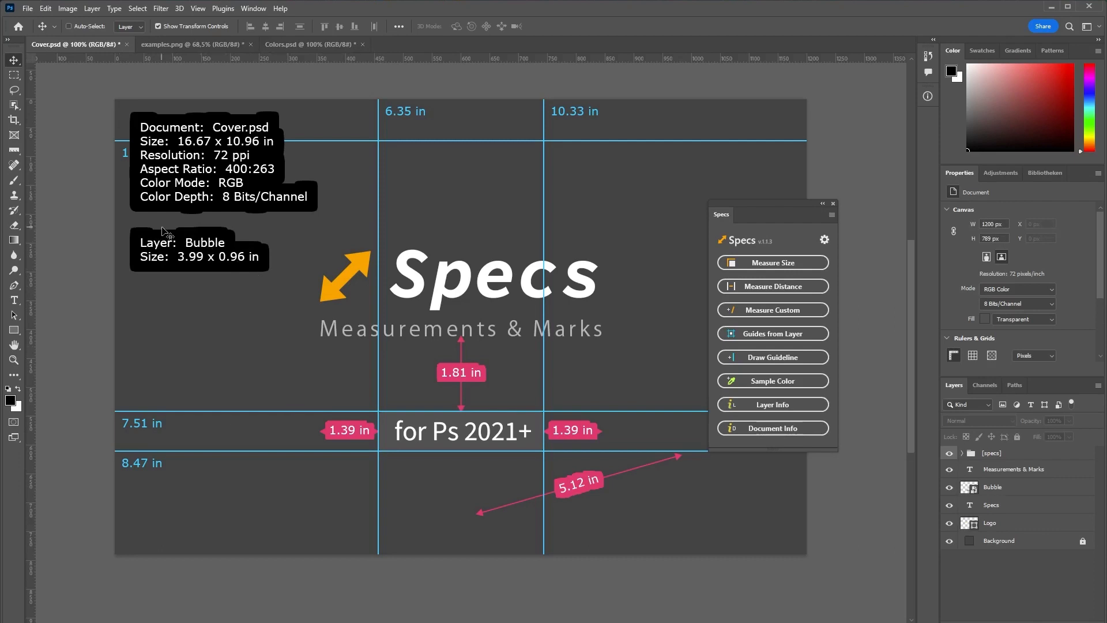
{"action": "left_click", "coordinate": [1019, 476]}
{"action": "left_click", "coordinate": [771, 406]}
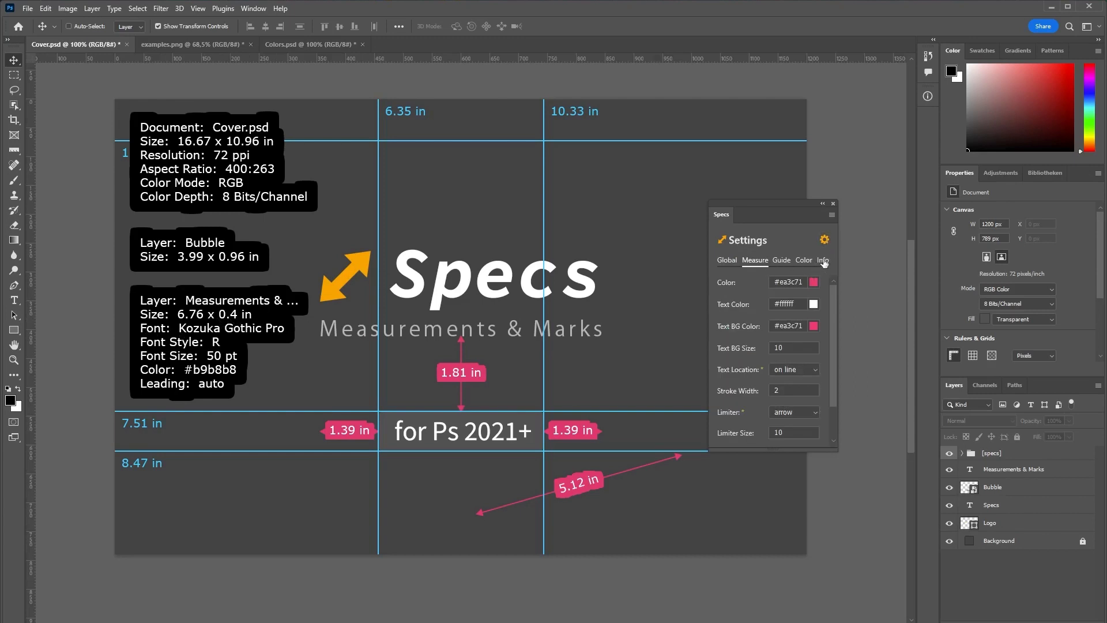
Inspect the Info settings and its 14-property list, then return to the Specs tool list
{"action": "left_click", "coordinate": [823, 261]}
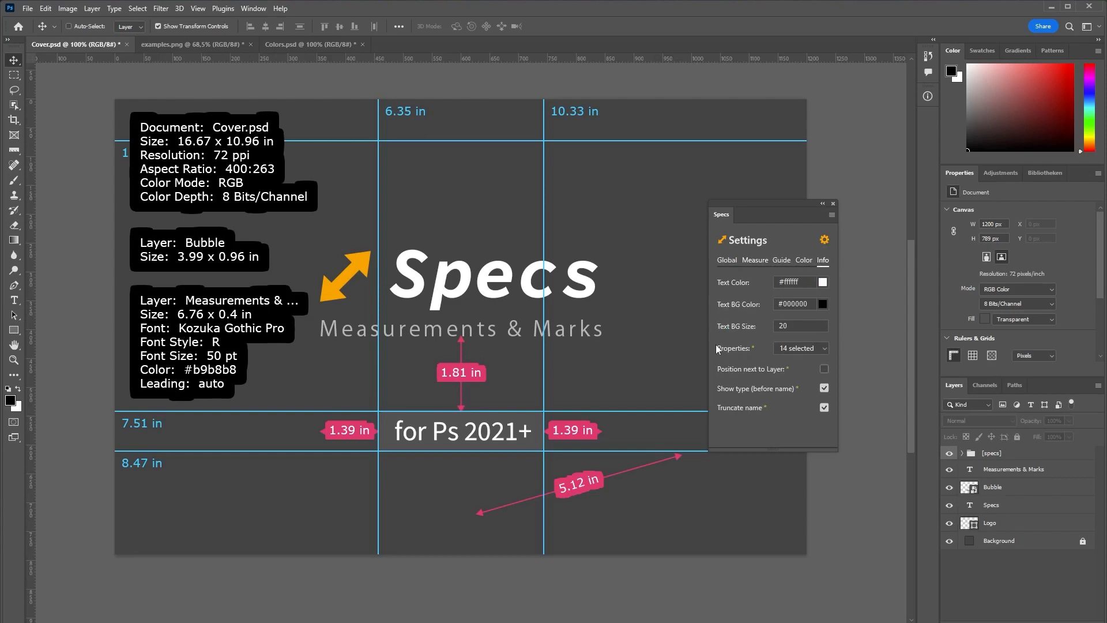
{"action": "left_click", "coordinate": [796, 350]}
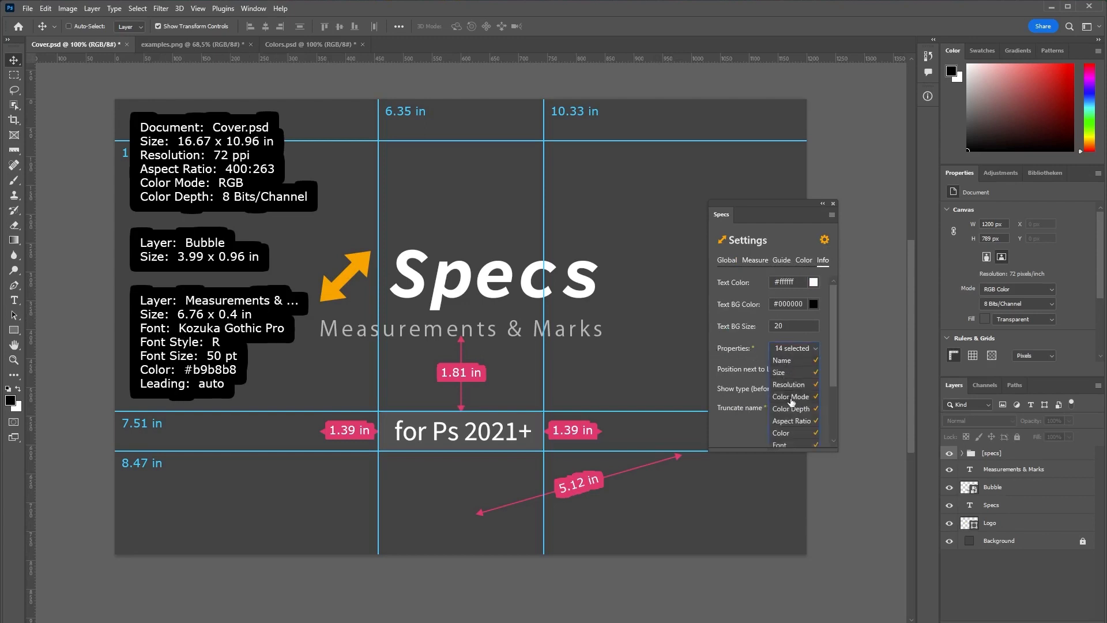
{"action": "left_click", "coordinate": [807, 350]}
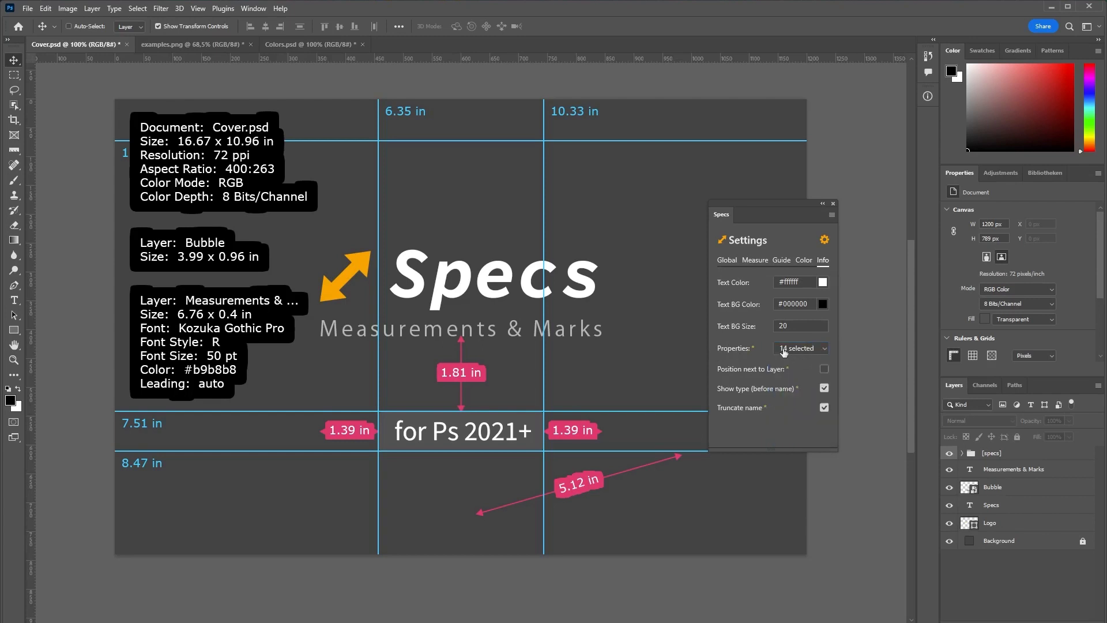
{"action": "left_click", "coordinate": [822, 240]}
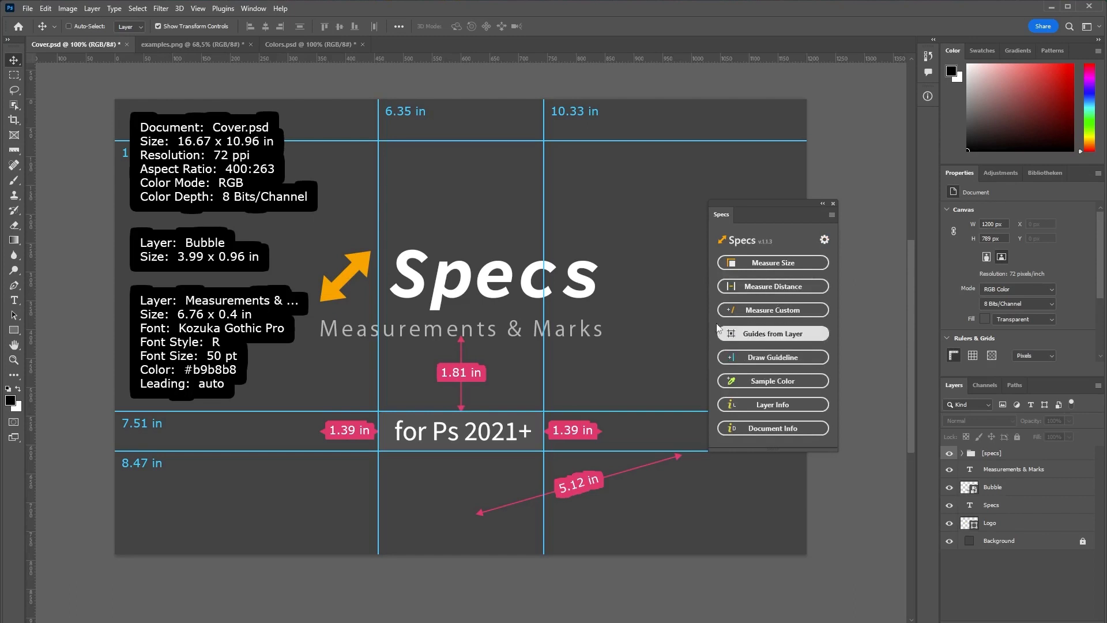
On Colors.psd, label the yellow tulip #fcd400 and dismiss the unsupported-layer warning
{"action": "left_click", "coordinate": [276, 43]}
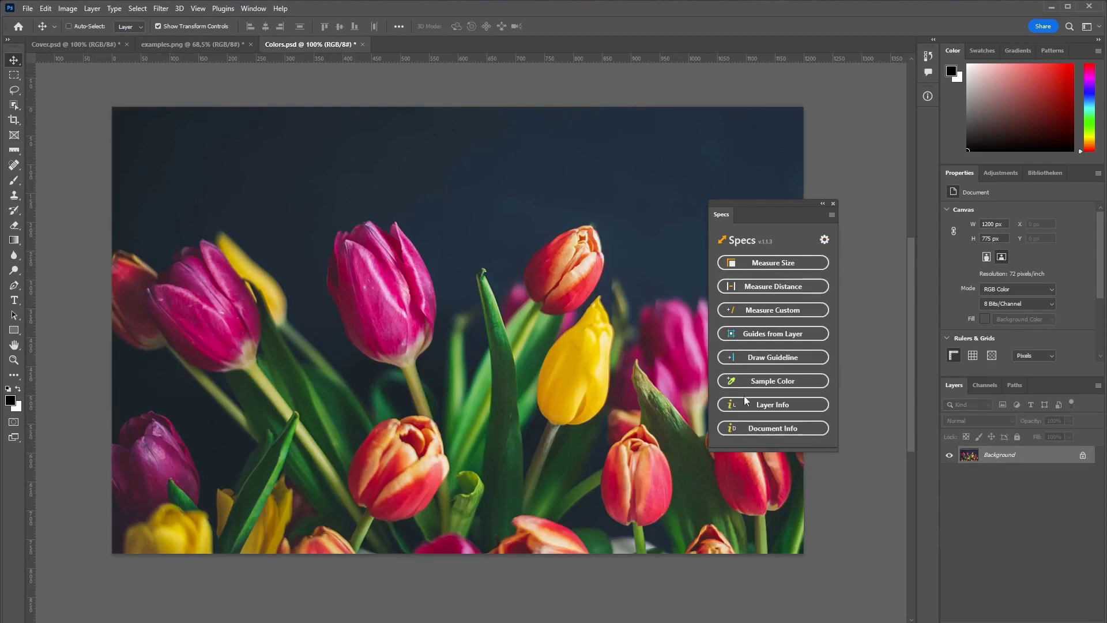
{"action": "left_click", "coordinate": [761, 383]}
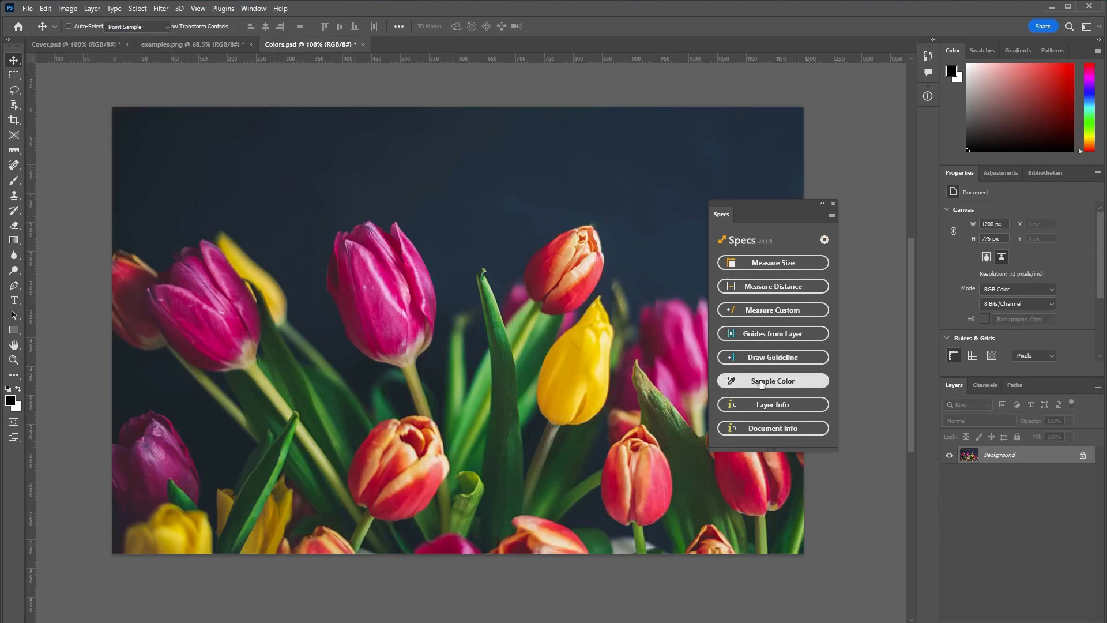
{"action": "left_click", "coordinate": [600, 345]}
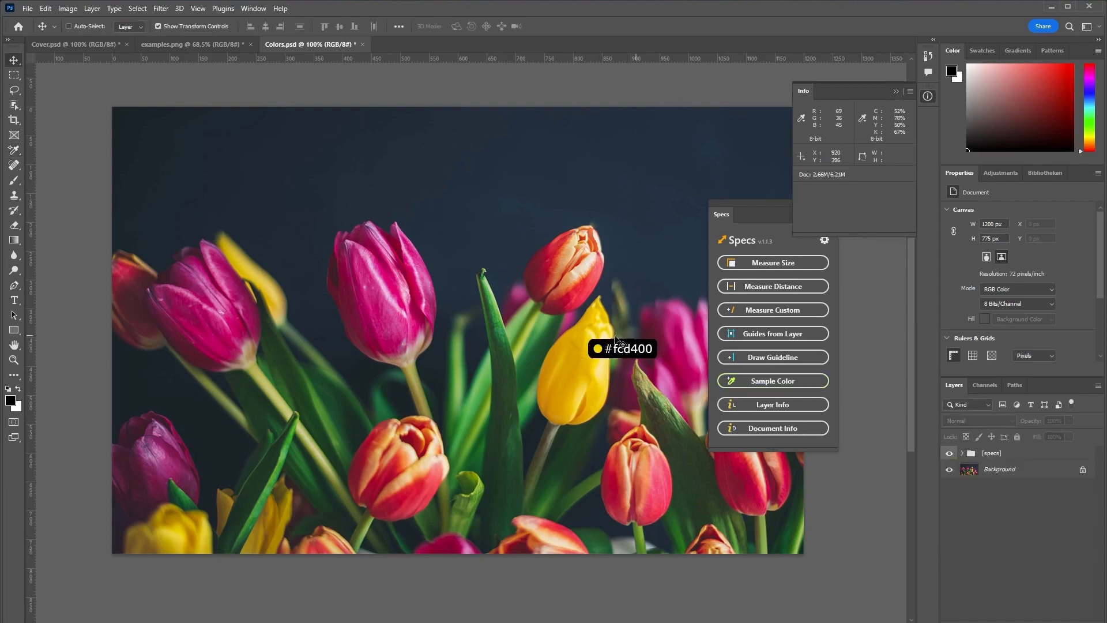
{"action": "left_click", "coordinate": [771, 406]}
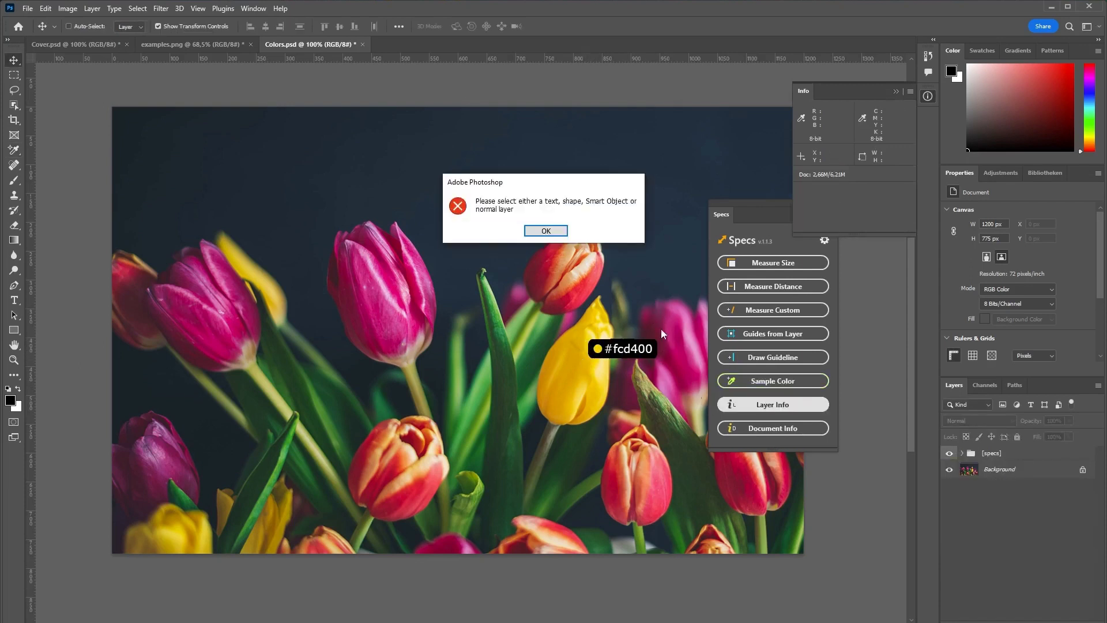
{"action": "left_click", "coordinate": [556, 230]}
Label the pink tulip #da3886 and the red tulip #e0432a
{"action": "left_click", "coordinate": [770, 383]}
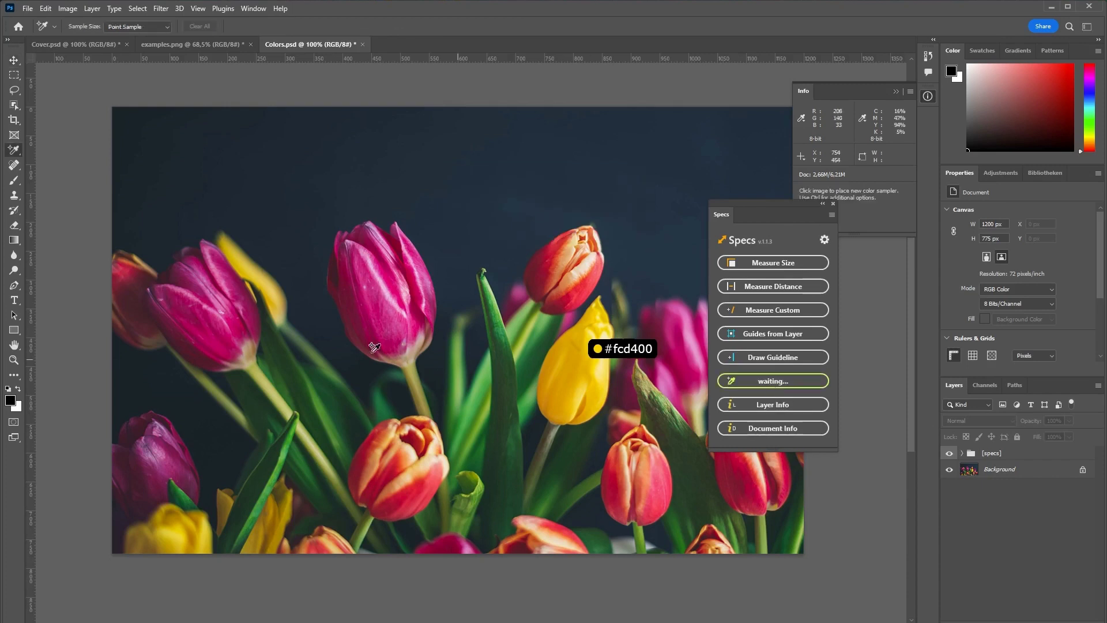
{"action": "left_click", "coordinate": [359, 278]}
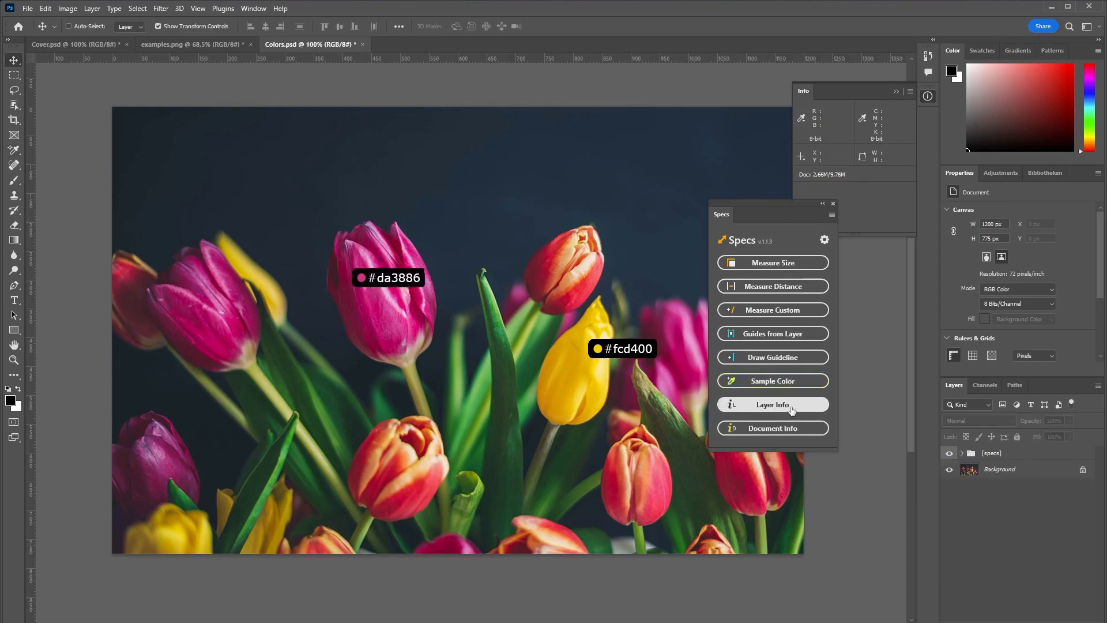
{"action": "left_click", "coordinate": [557, 254]}
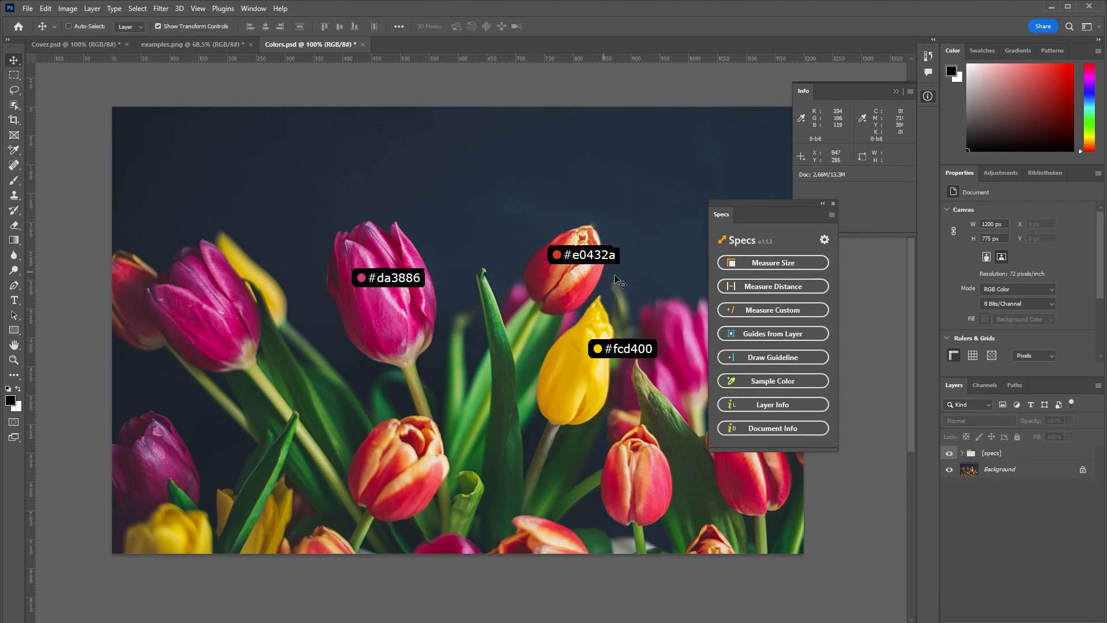
{"action": "left_click", "coordinate": [824, 239]}
Set colour Output Mode to RGB so labels read 218,56,134, 224,67,42 and 252,212,0
{"action": "left_click", "coordinate": [803, 260]}
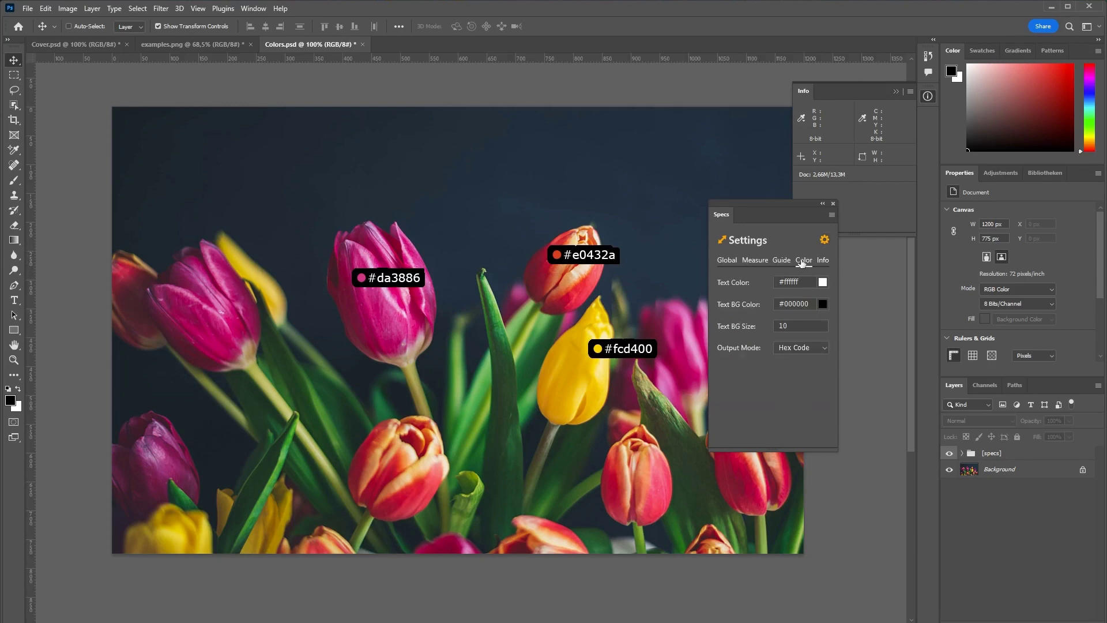
{"action": "left_click", "coordinate": [800, 347]}
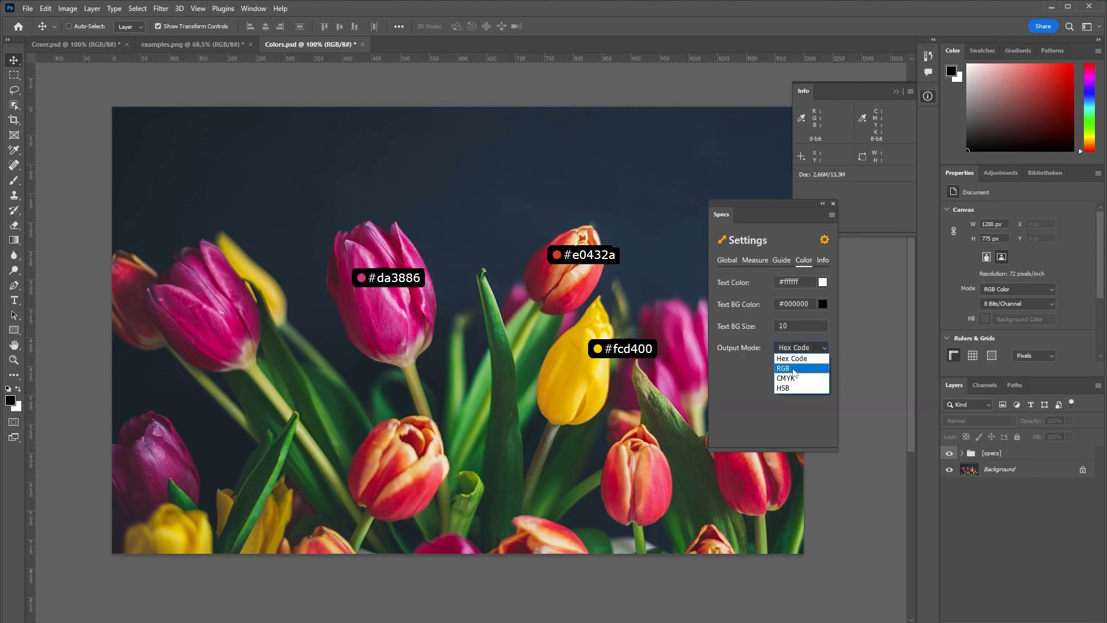
{"action": "left_click", "coordinate": [795, 369]}
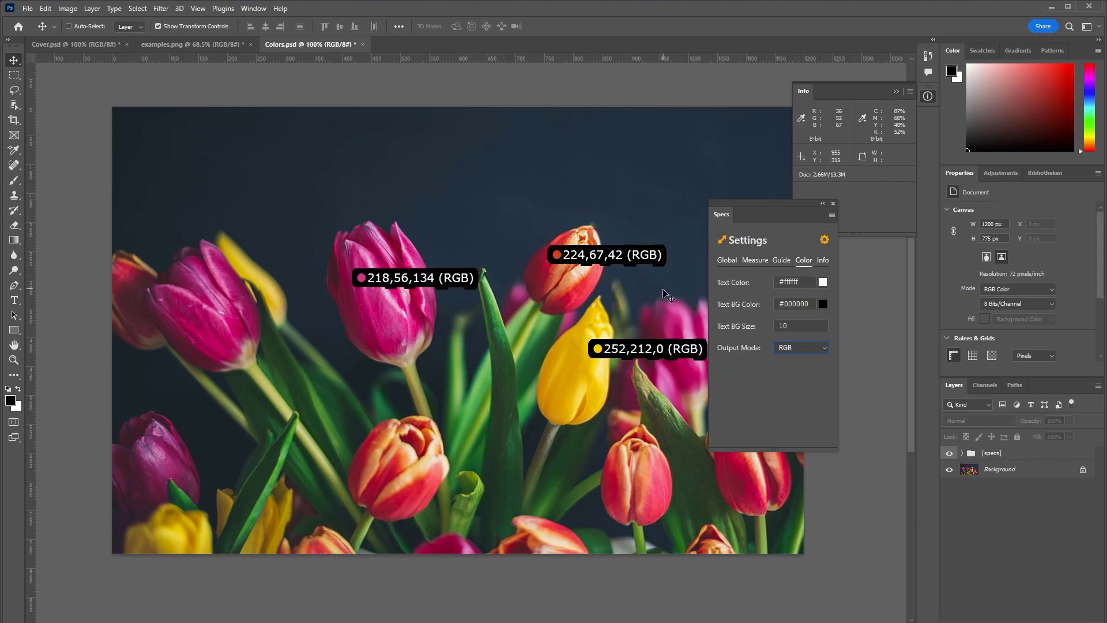
{"action": "left_click", "coordinate": [825, 242]}
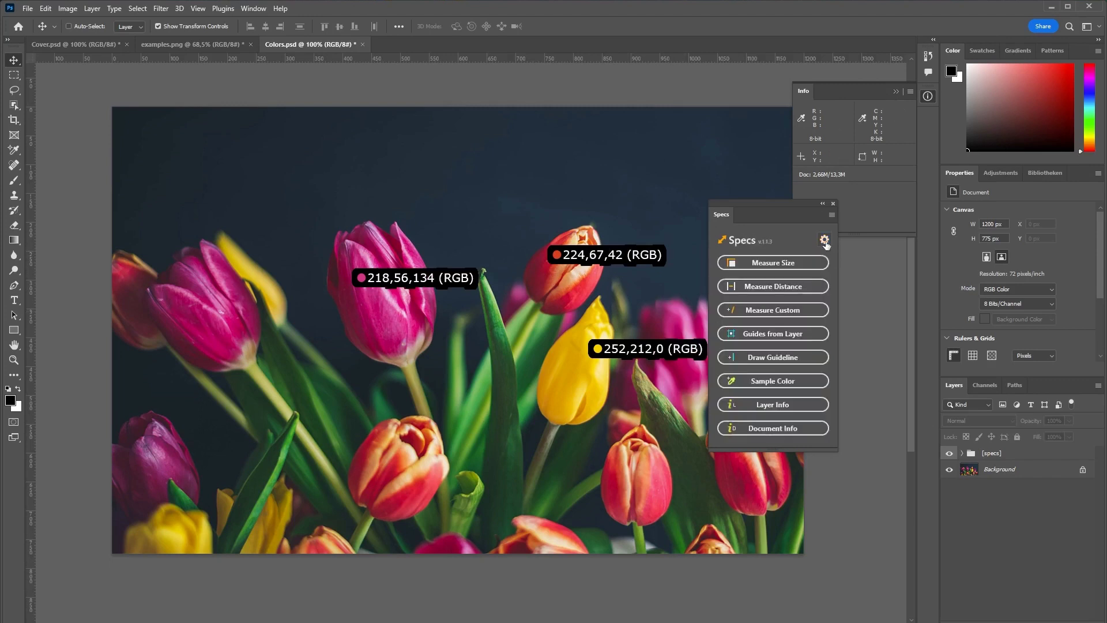